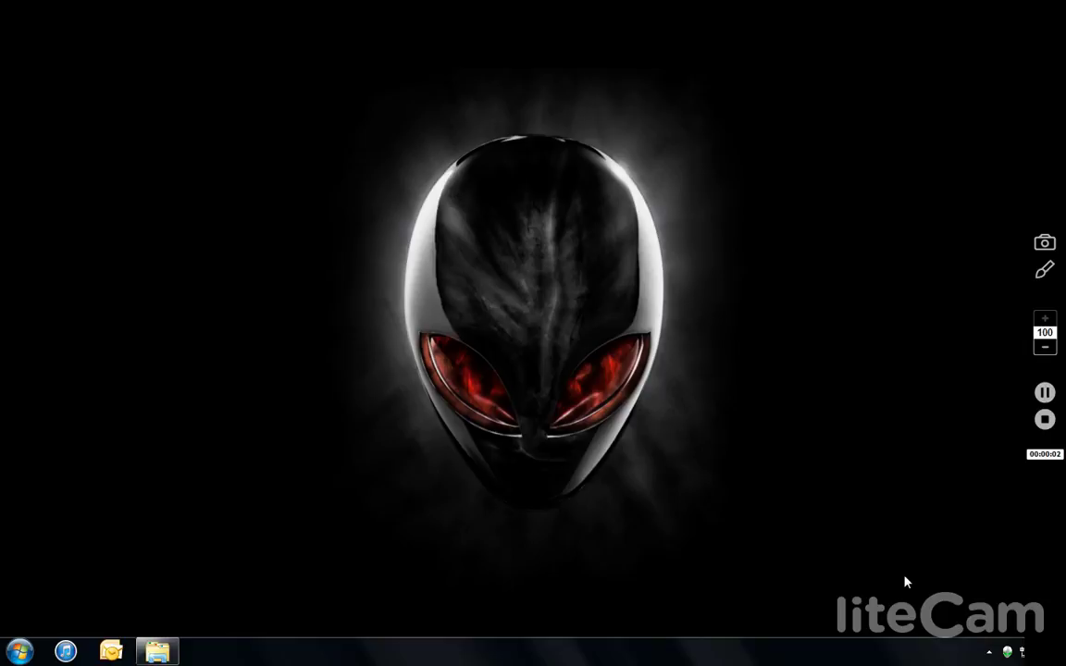
Run the dotNetFx40_Full_setup installer from the SCP DS3 Driver Package folder and close its setup window.
click(166, 655)
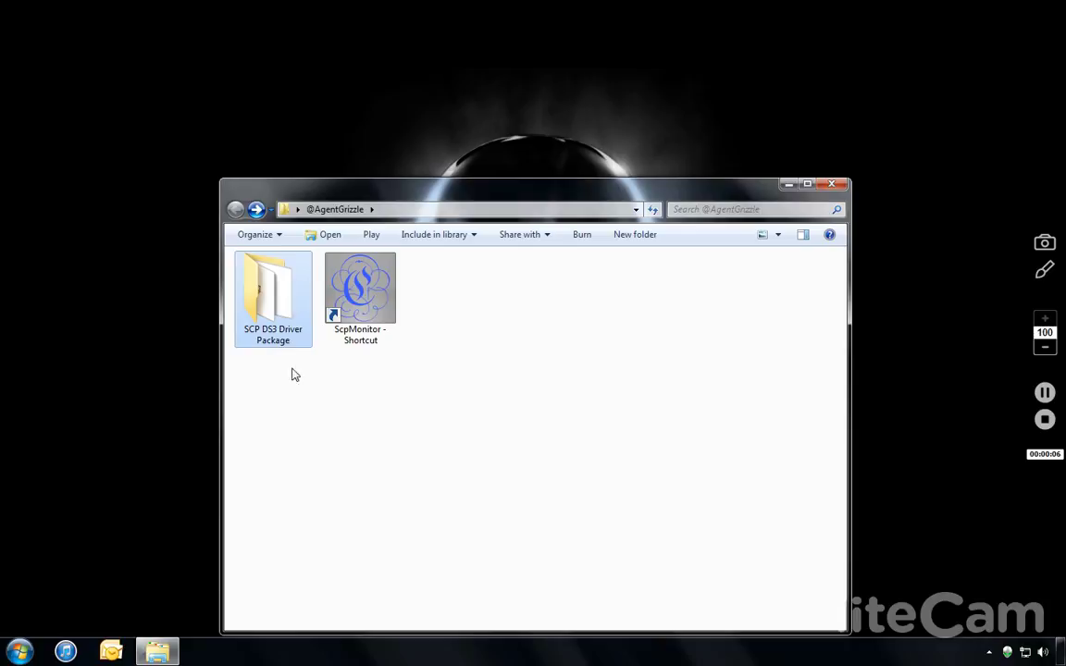
double_click(280, 316)
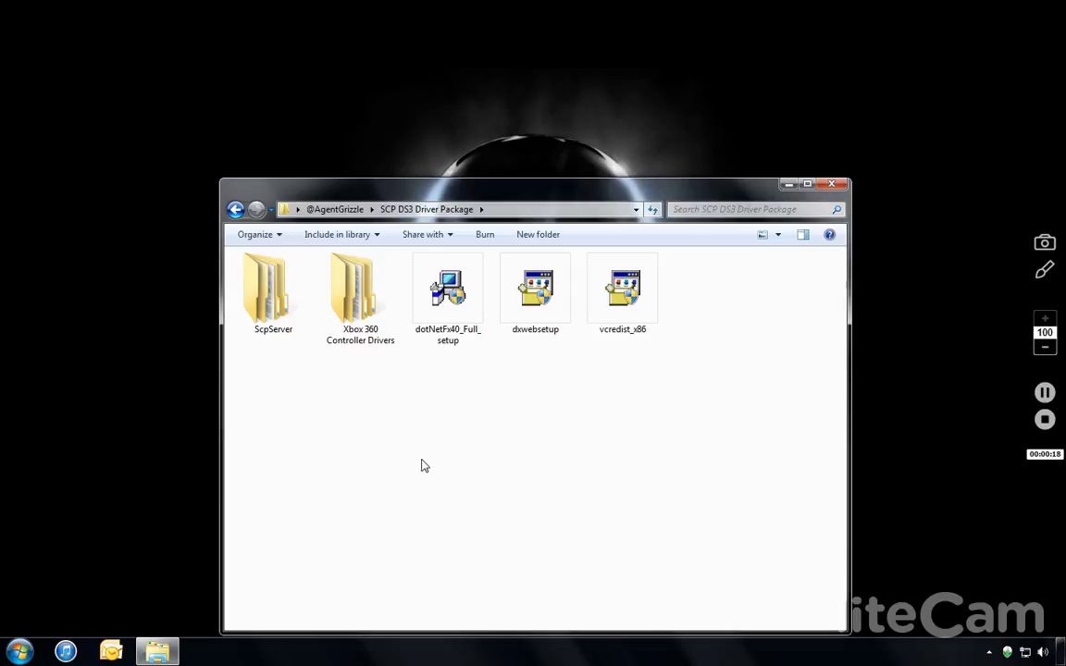
double_click(443, 315)
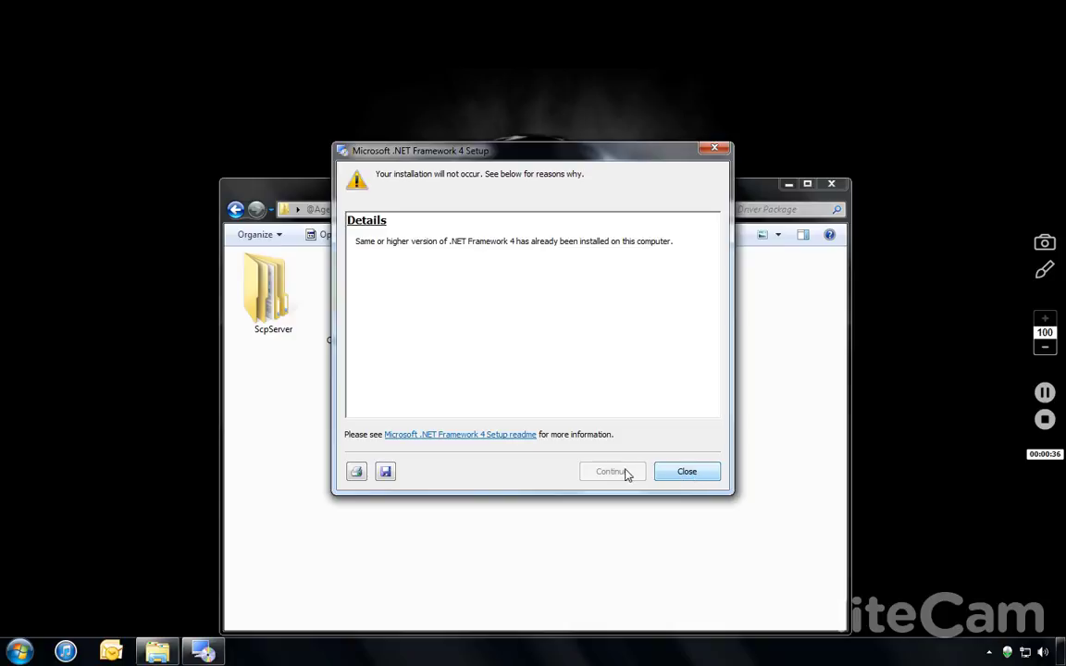
click(685, 474)
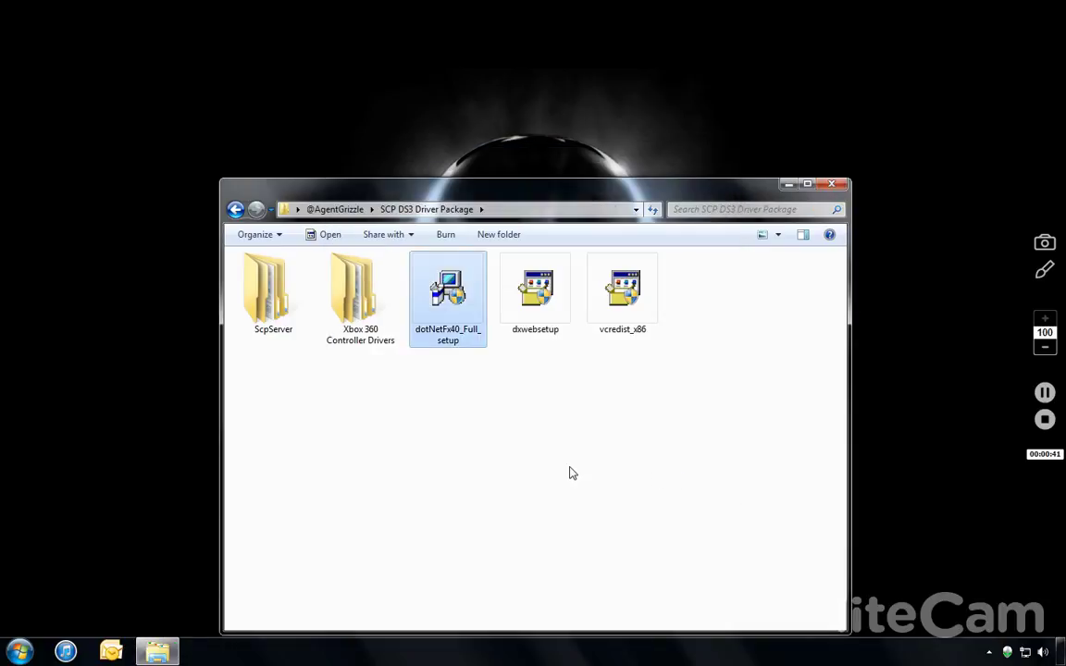
Run dxwebsetup, accept the DirectX license agreement, decline the Bing Bar and close the setup.
click(535, 292)
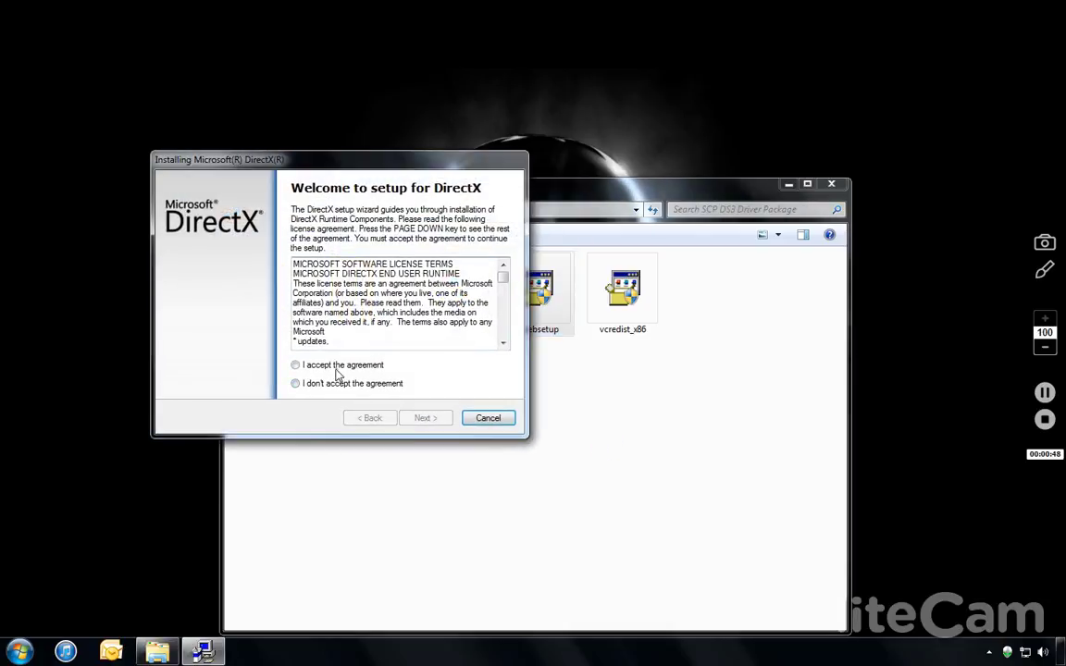
click(338, 369)
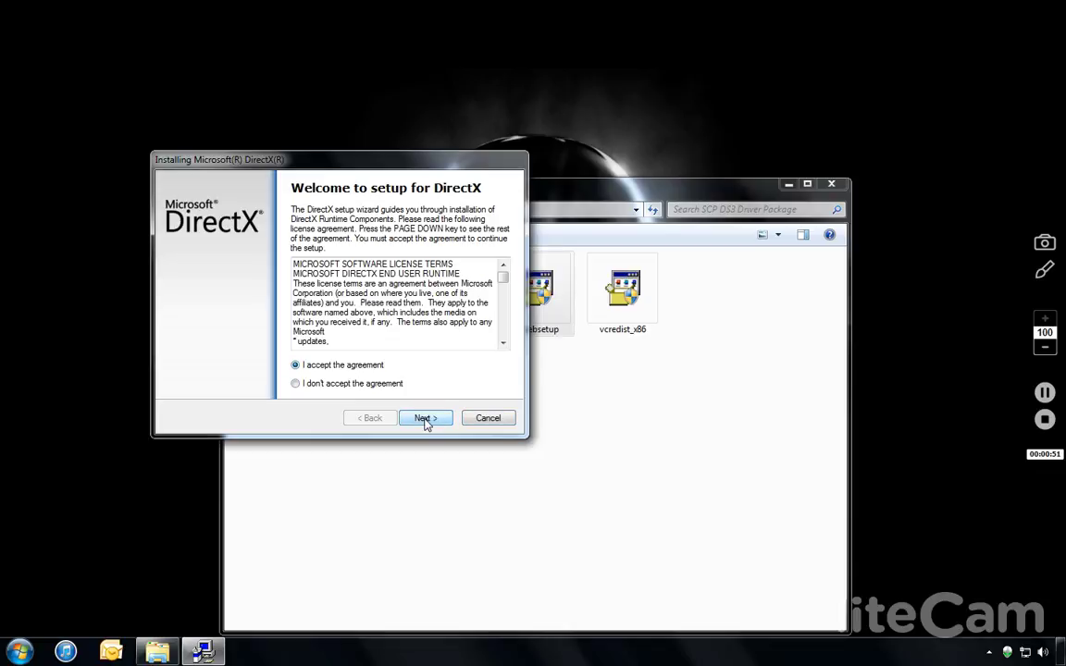
click(424, 420)
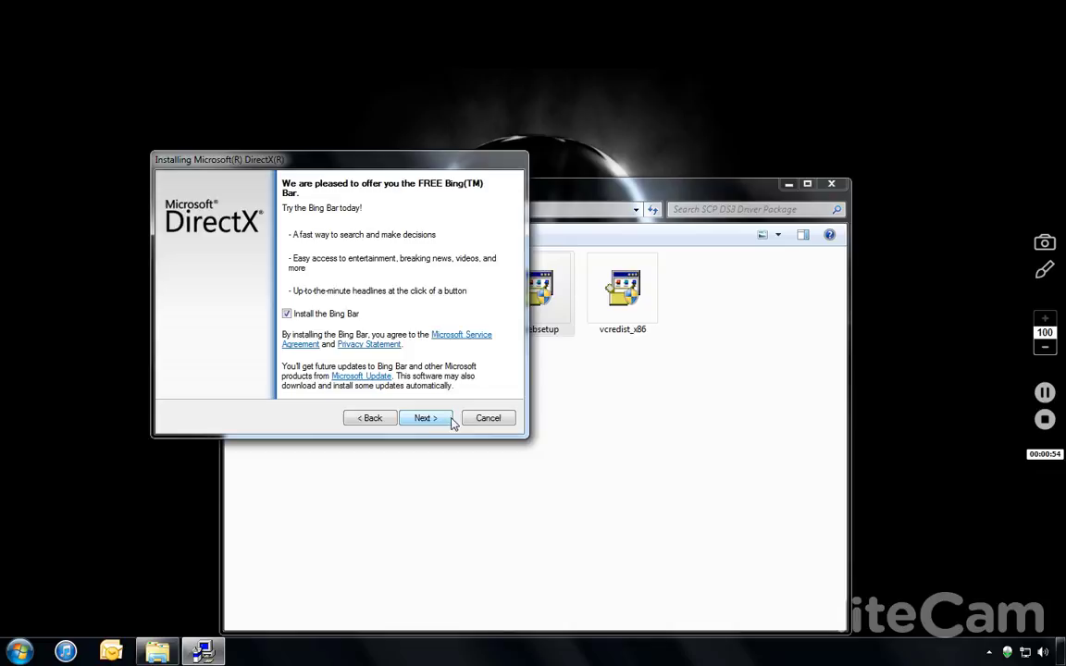
click(287, 315)
click(488, 418)
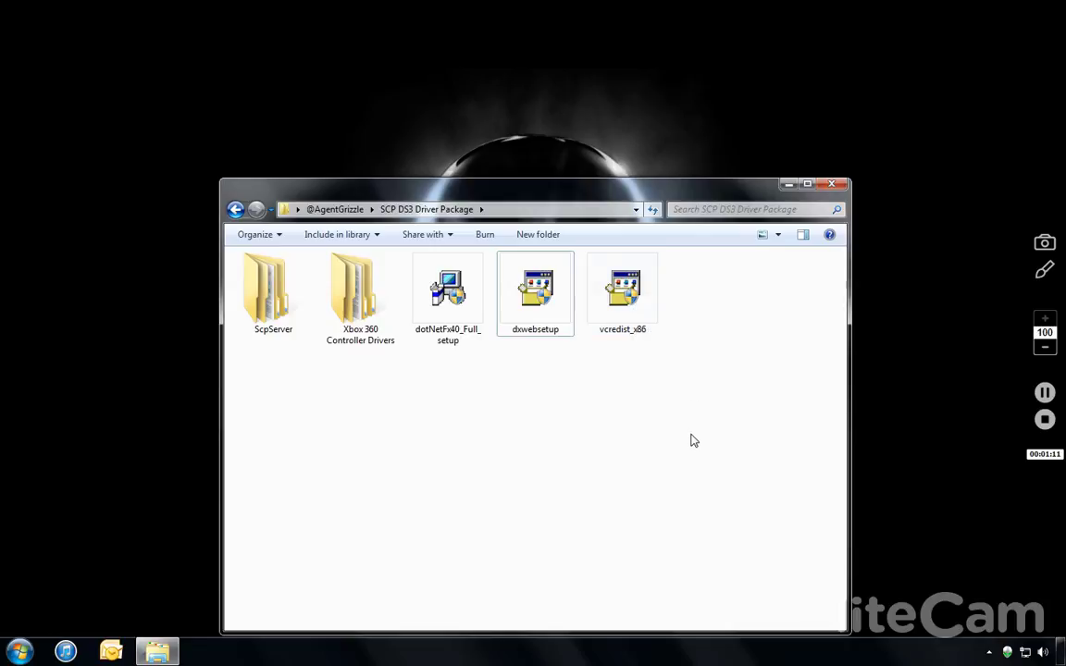
Run the vcredist_x86 installer and close its setup window.
double_click(621, 304)
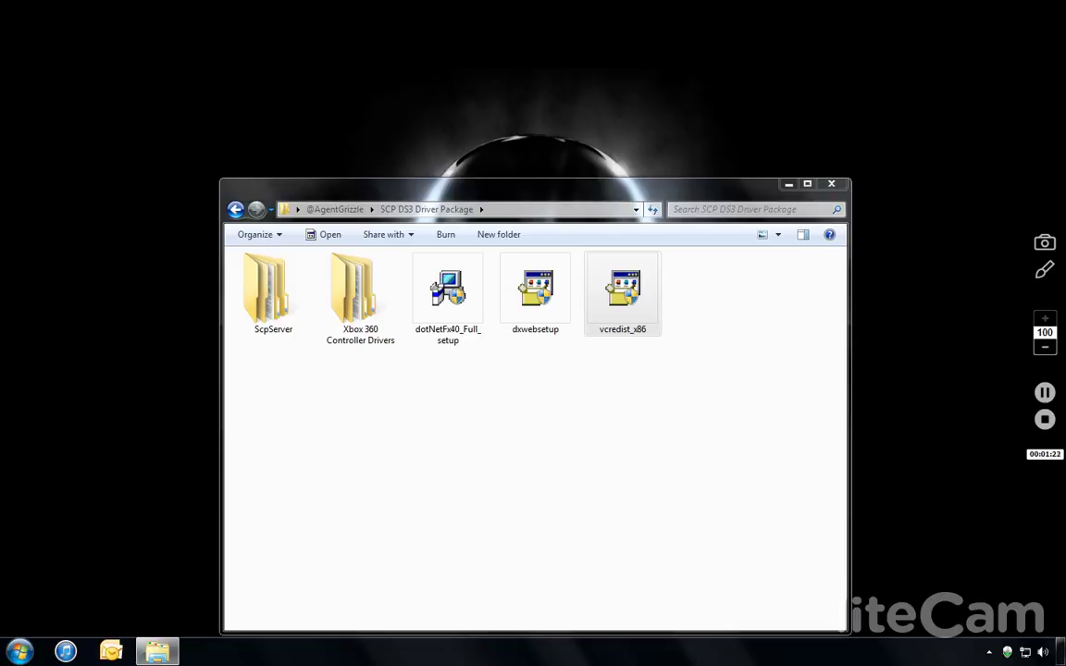
click(574, 479)
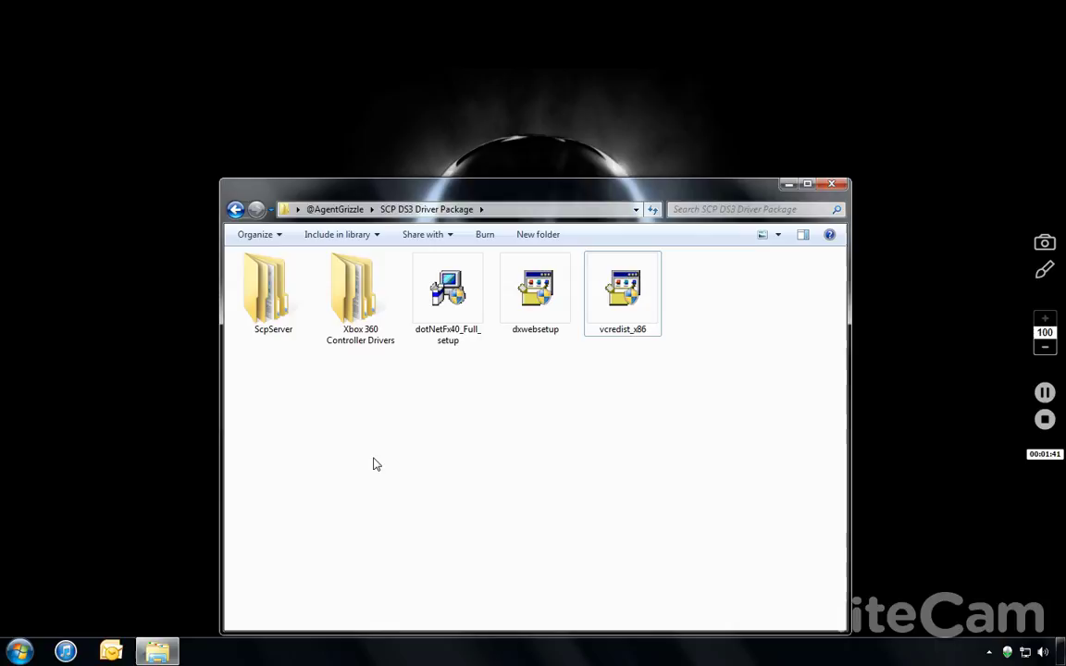
Look through the Windows versions offered in the Xbox 360 Controller Drivers folder, and return to the top-level folder.
click(360, 307)
double_click(360, 308)
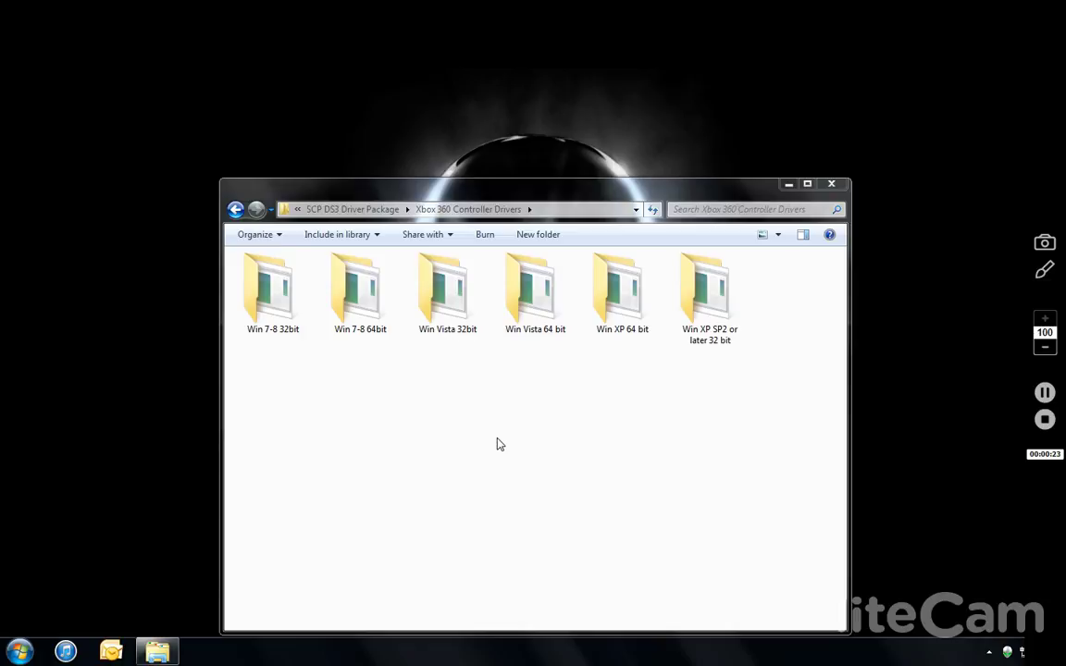
click(237, 211)
click(237, 211)
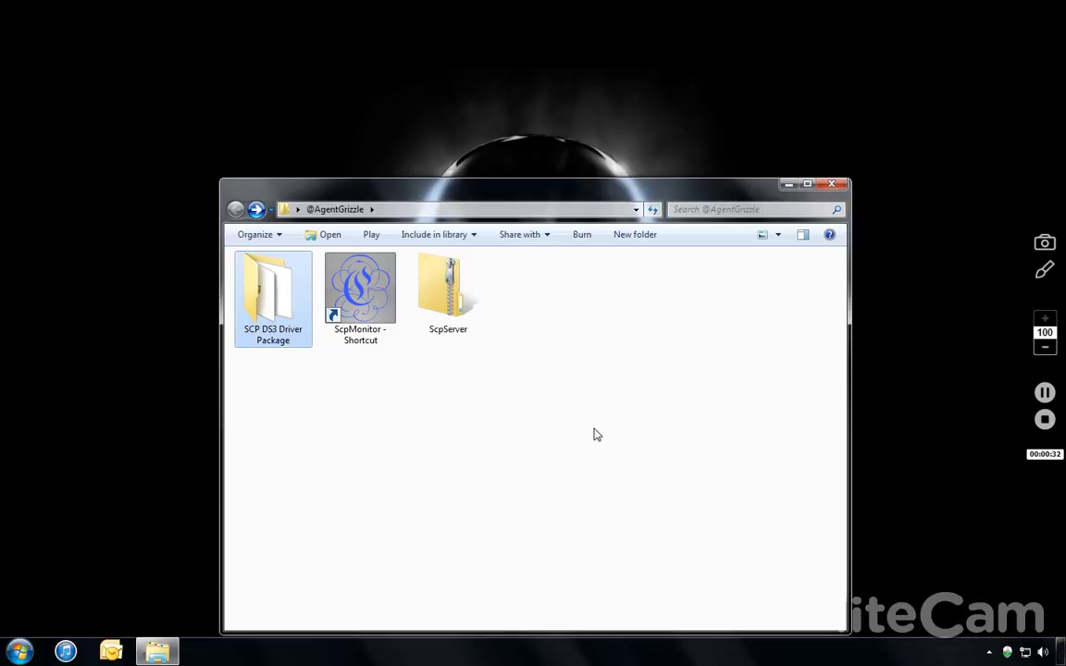
Run ScpDriver as administrator from the bin folder of ScpServer inside SCP DS3 Driver Package.
double_click(294, 343)
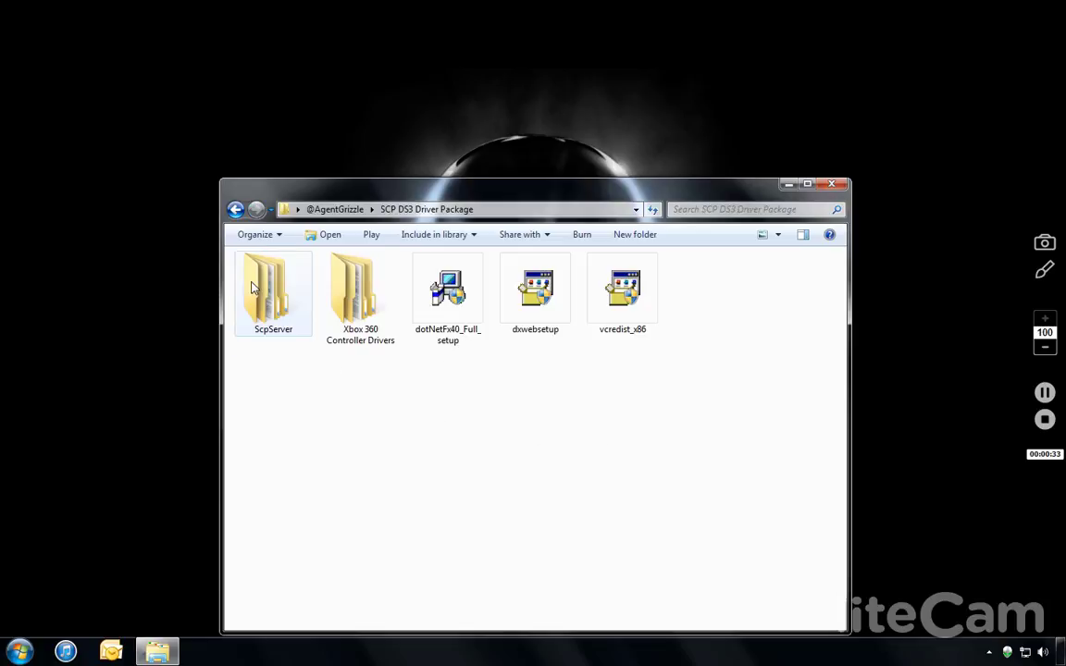
double_click(273, 305)
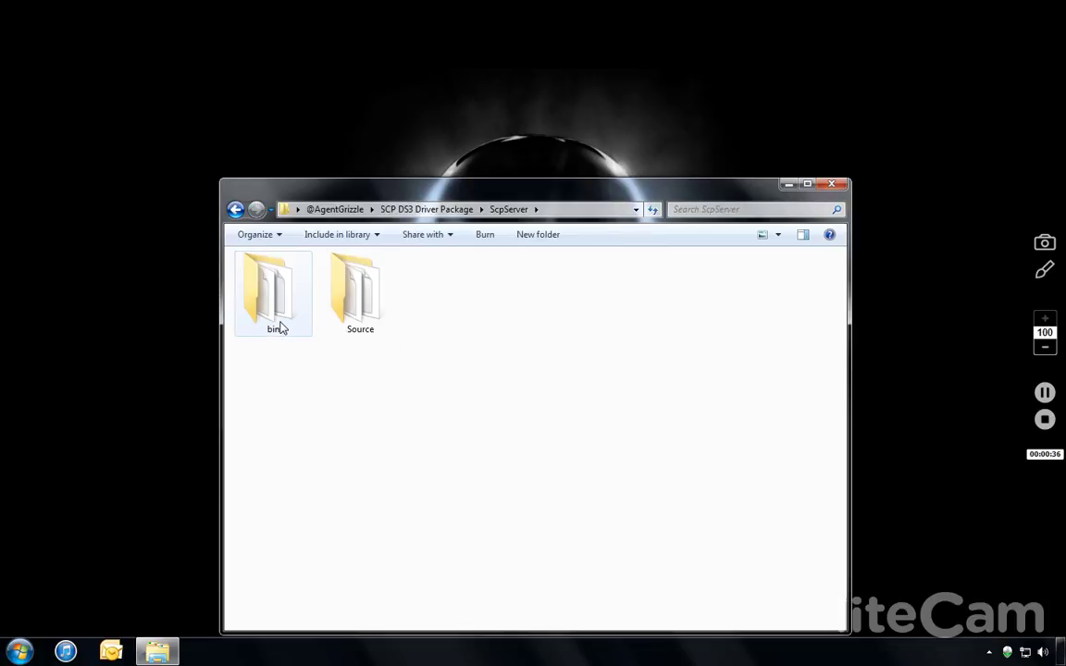
double_click(278, 314)
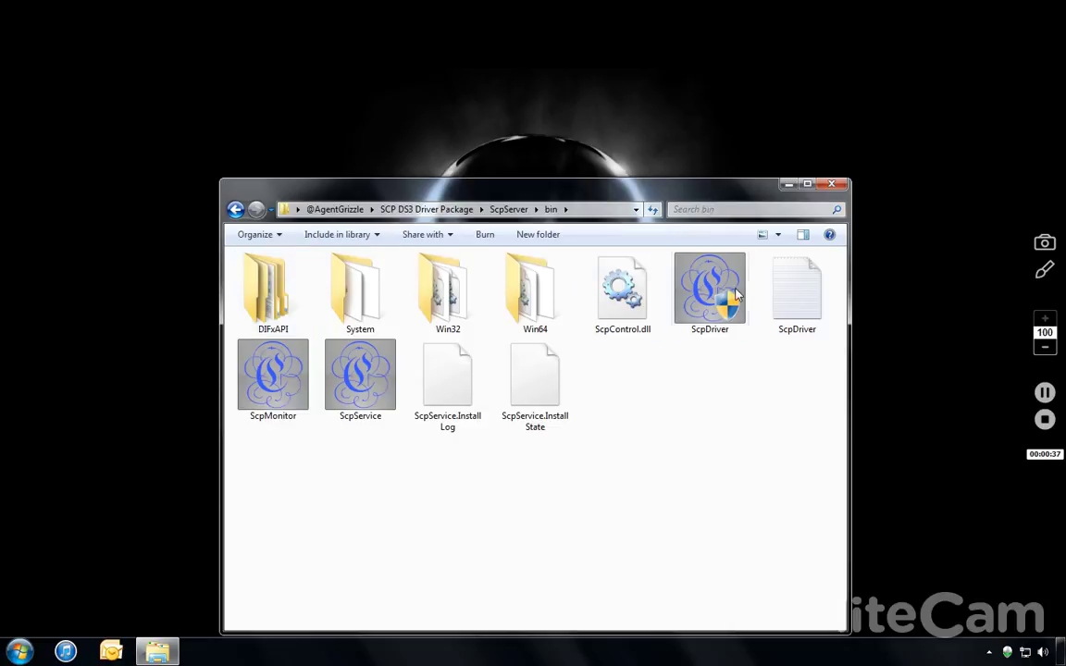
right_click(694, 290)
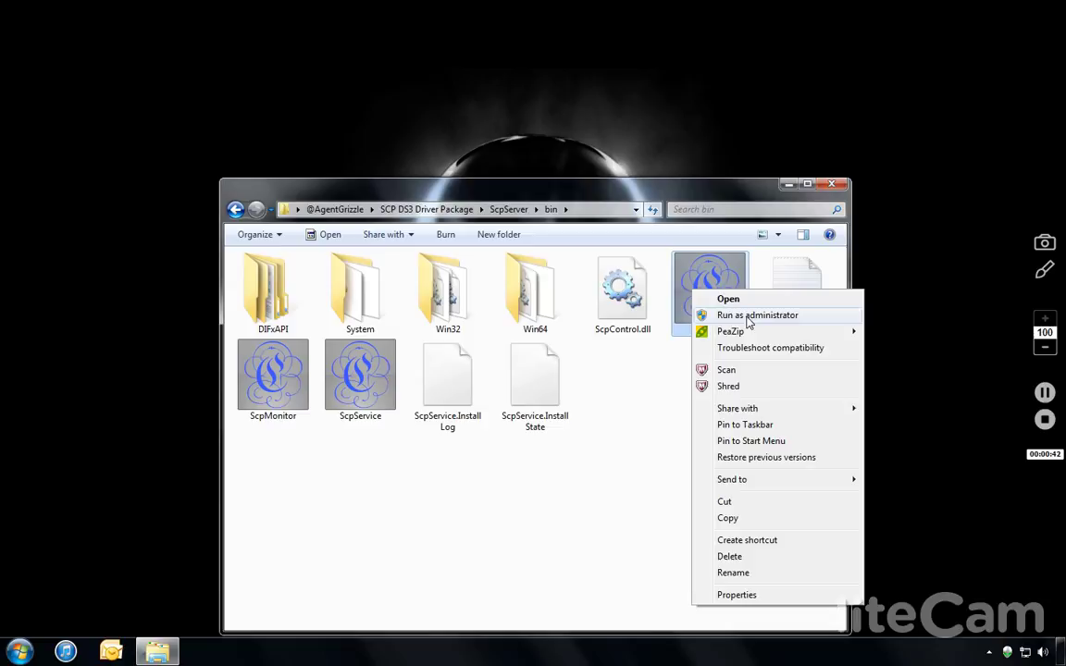
click(749, 317)
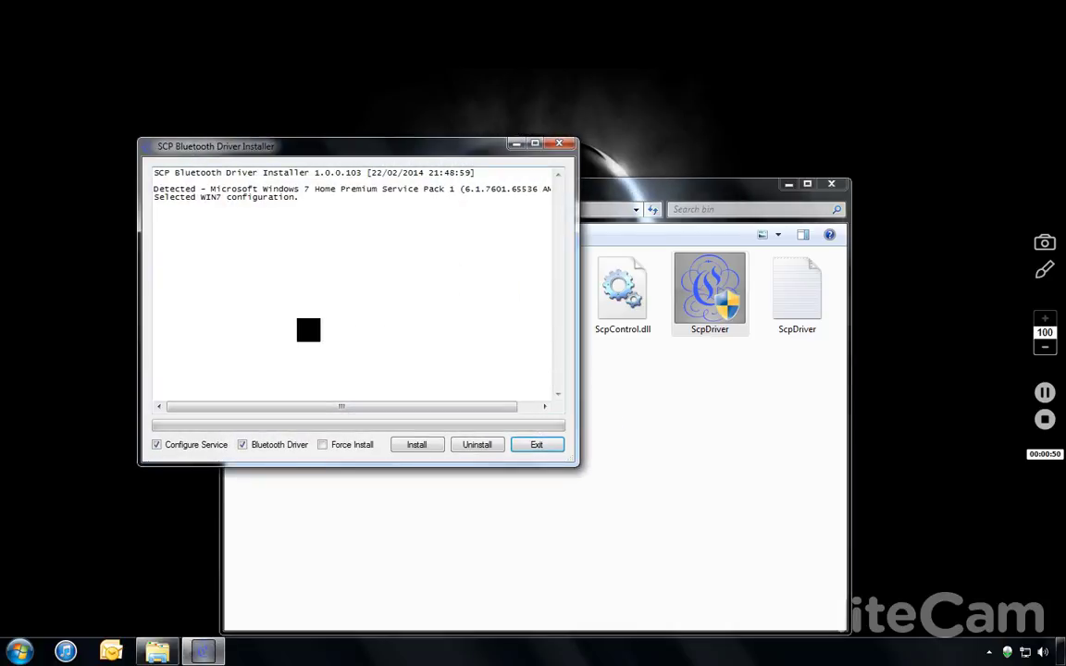
Install the SCP driver with Configure Service and Bluetooth Driver enabled and Force Install off, and exit the installer.
click(323, 446)
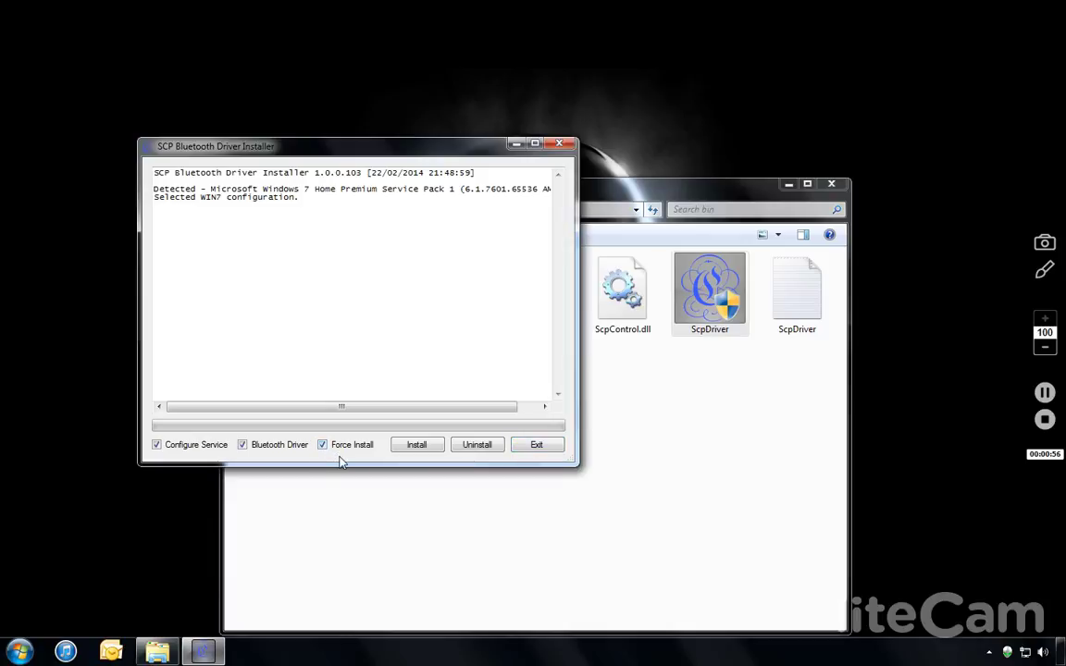
click(322, 445)
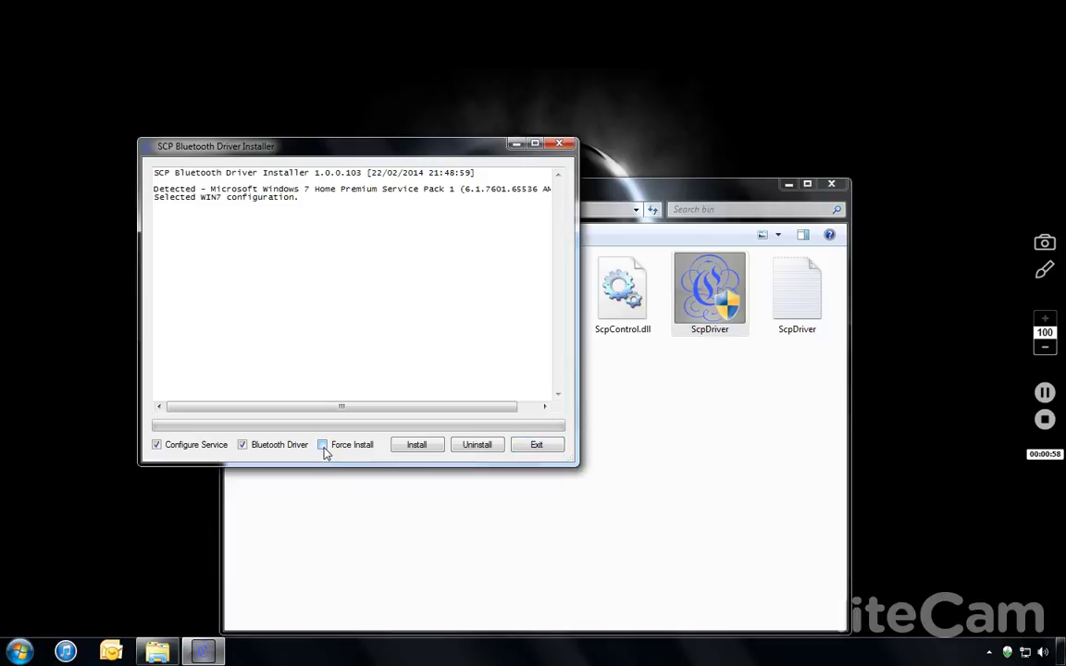
click(417, 447)
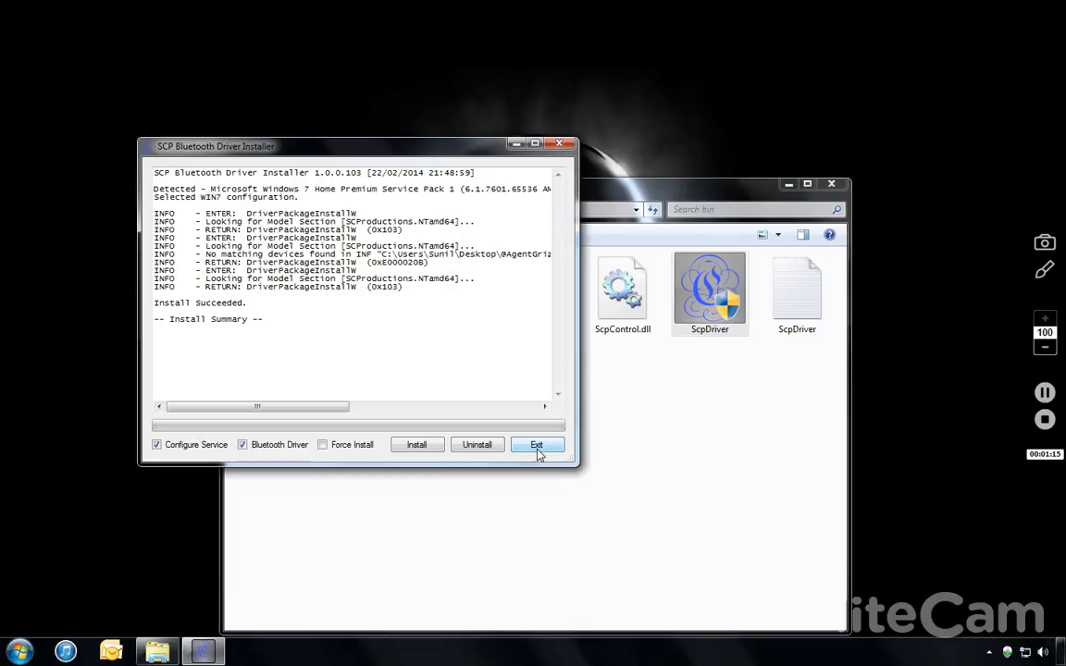
click(537, 447)
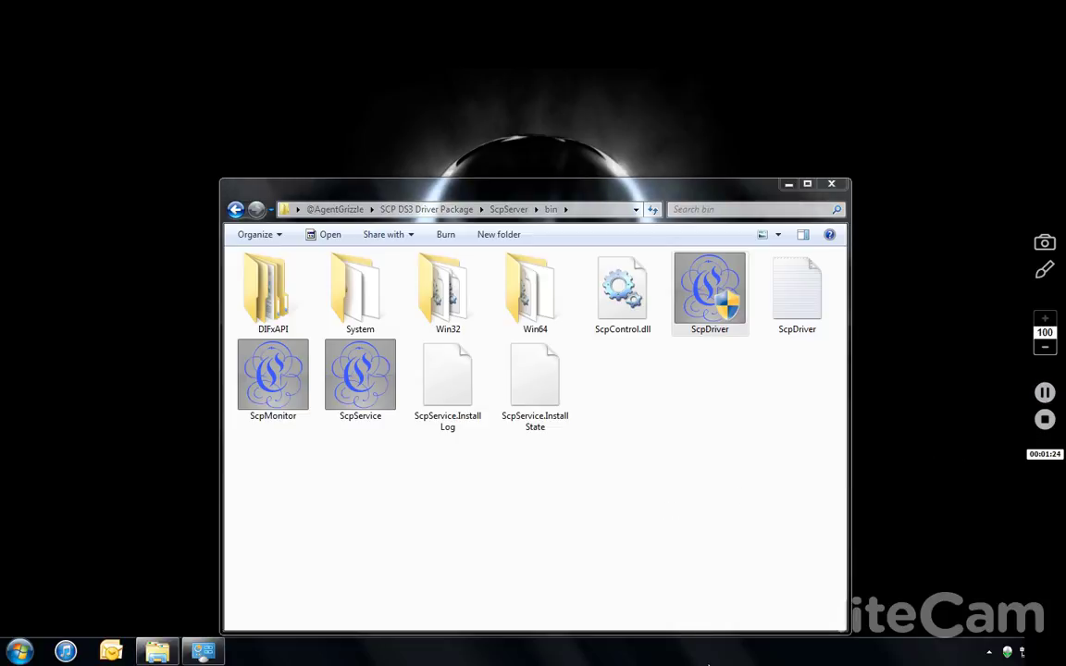
Check Devices and Printers in Control Panel for the Xbox 360 Controller for Windows, and close the window.
click(204, 652)
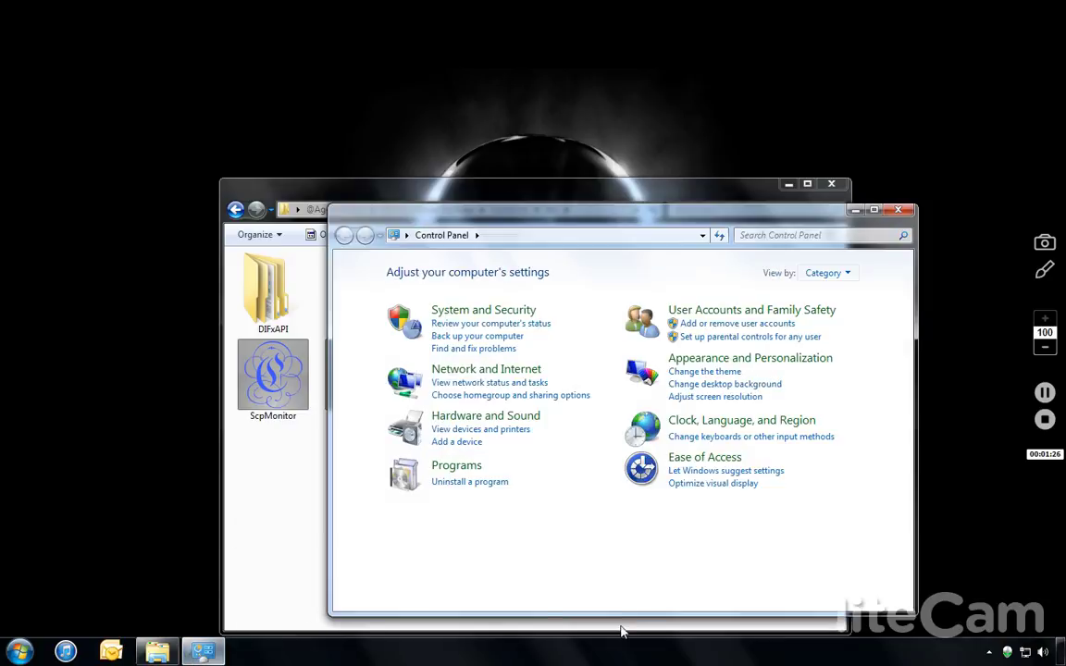
click(500, 431)
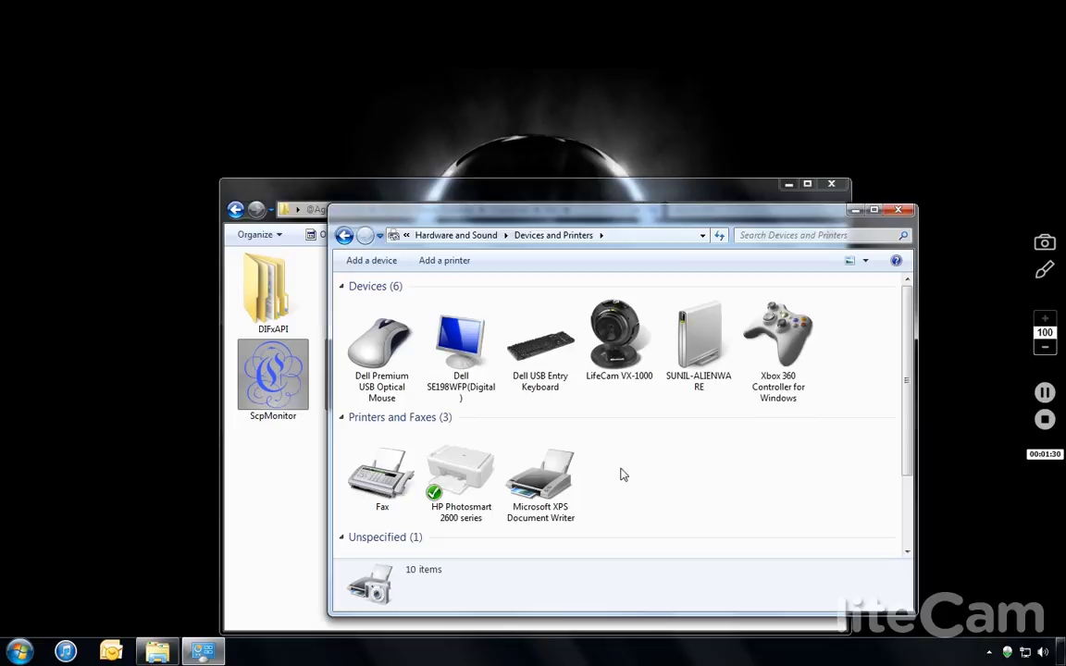
click(801, 373)
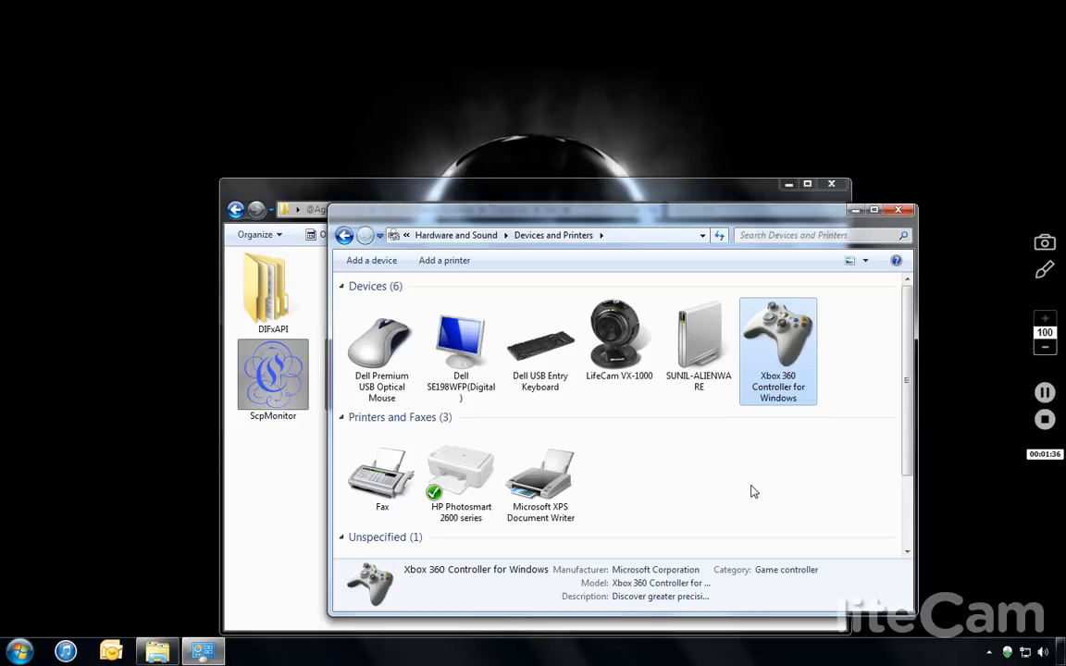
click(898, 211)
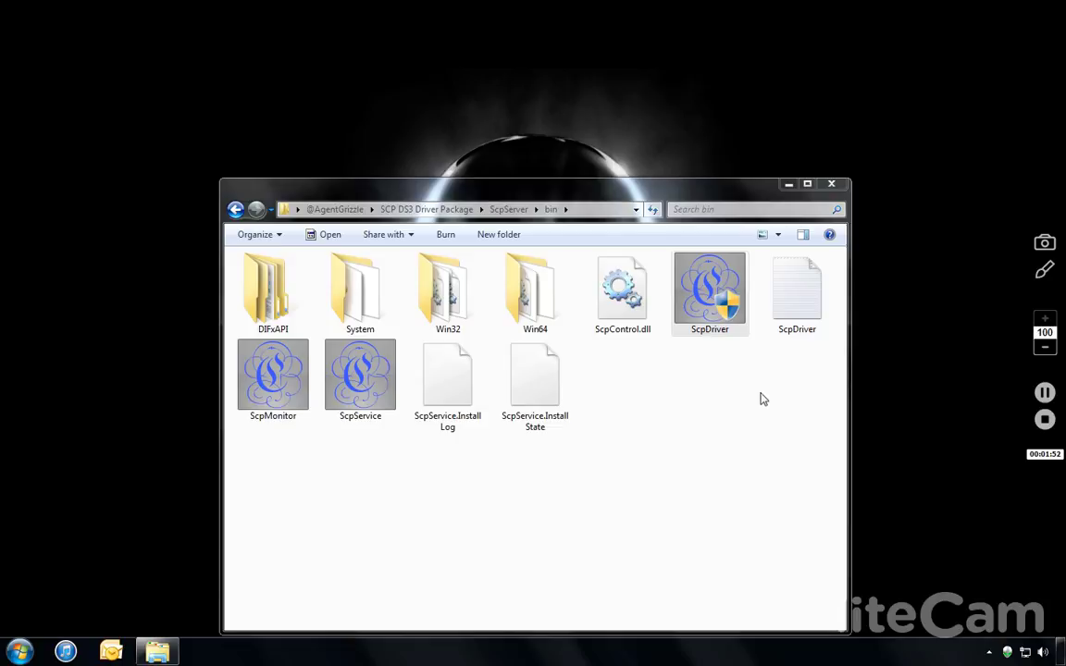
Launch the ScpMonitor shortcut from the top-level folder and open the SCP DS3 Monitor status window.
click(235, 210)
click(235, 209)
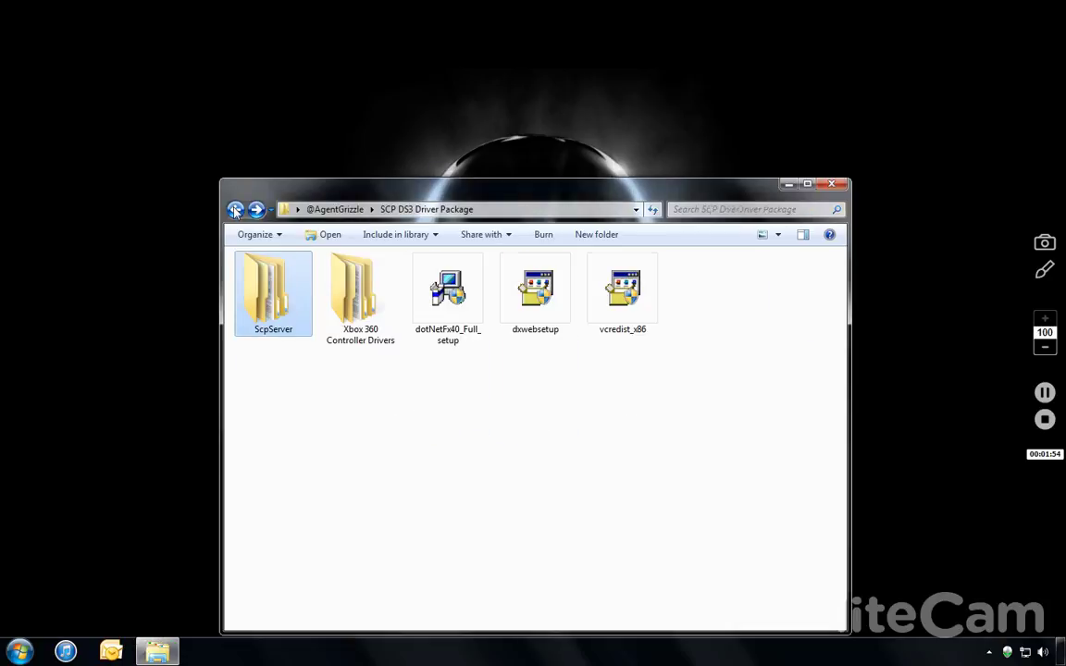
click(236, 210)
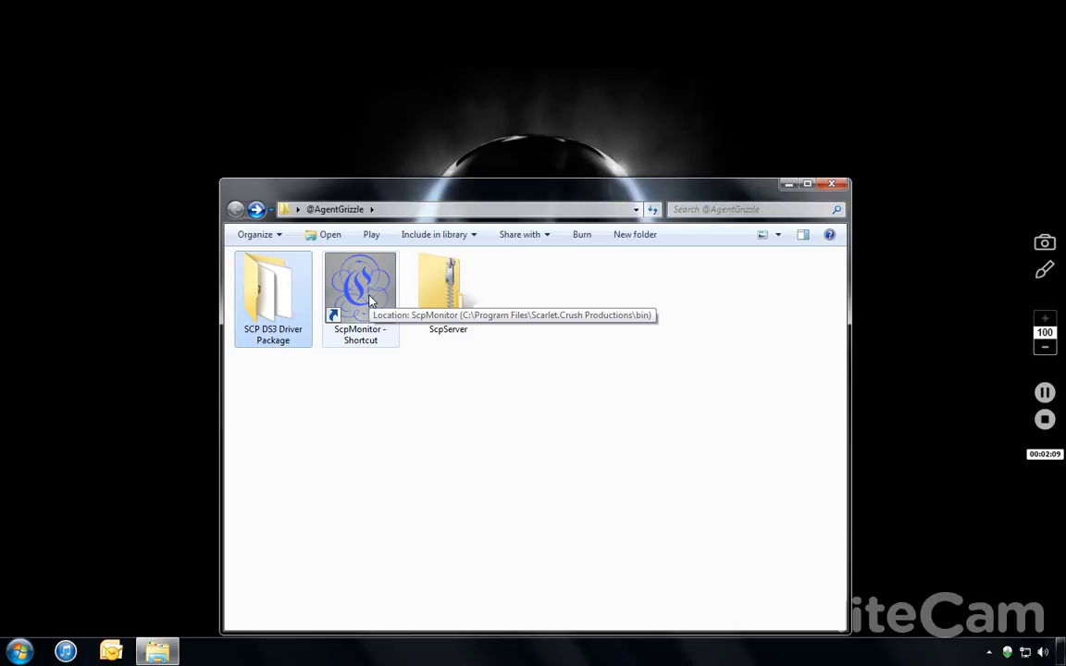
click(368, 299)
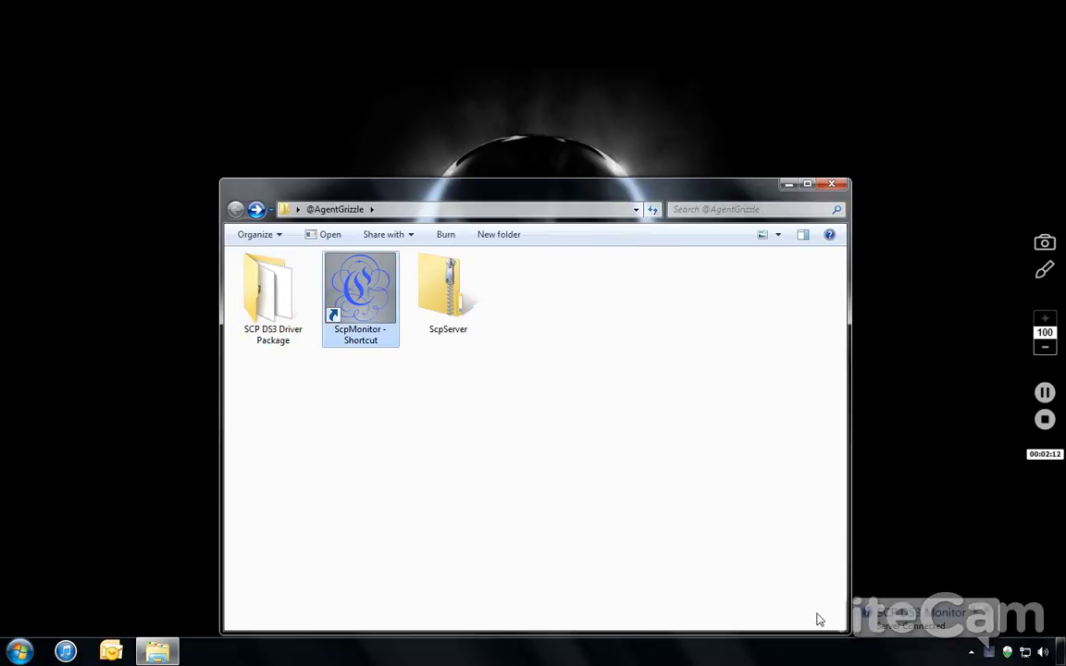
click(989, 654)
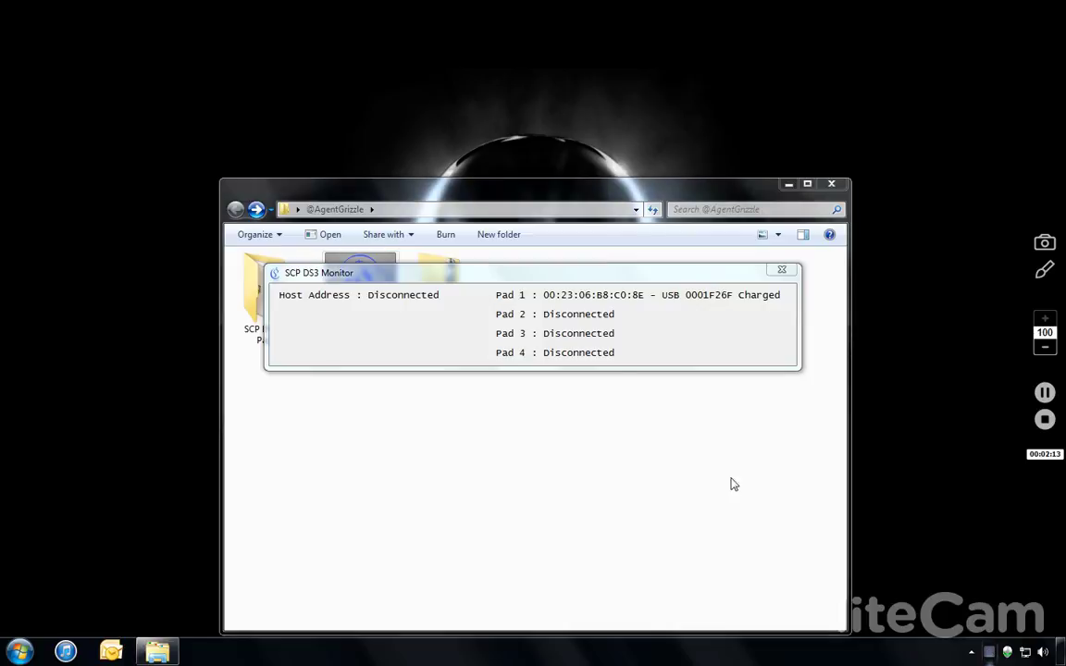